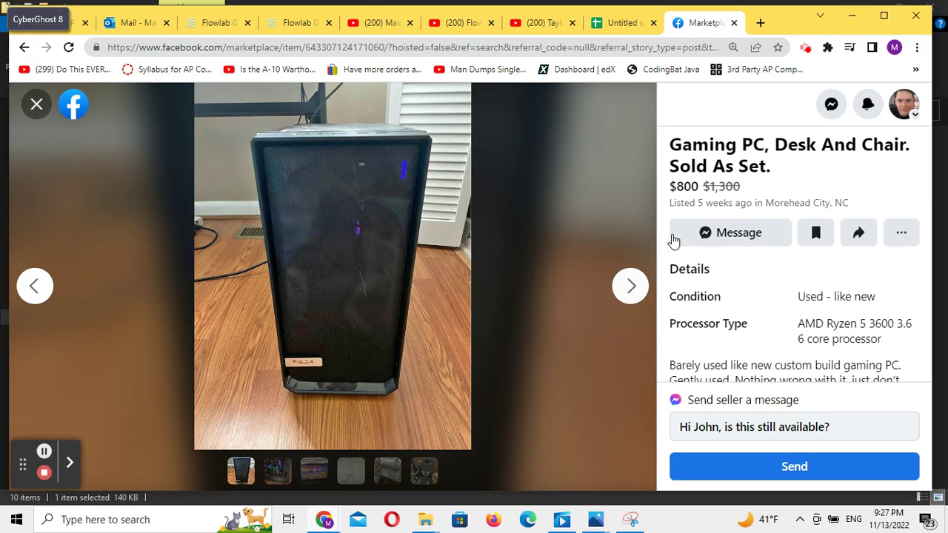
# Highlight the listing's original $1,300 price and the $800 asking price, then clear the selection.
pyautogui.moveTo(748, 199)
pyautogui.mouseDown()
pyautogui.moveTo(682, 185)
pyautogui.moveTo(712, 186)
pyautogui.moveTo(701, 186)
pyautogui.mouseUp()
pyautogui.click(665, 185)
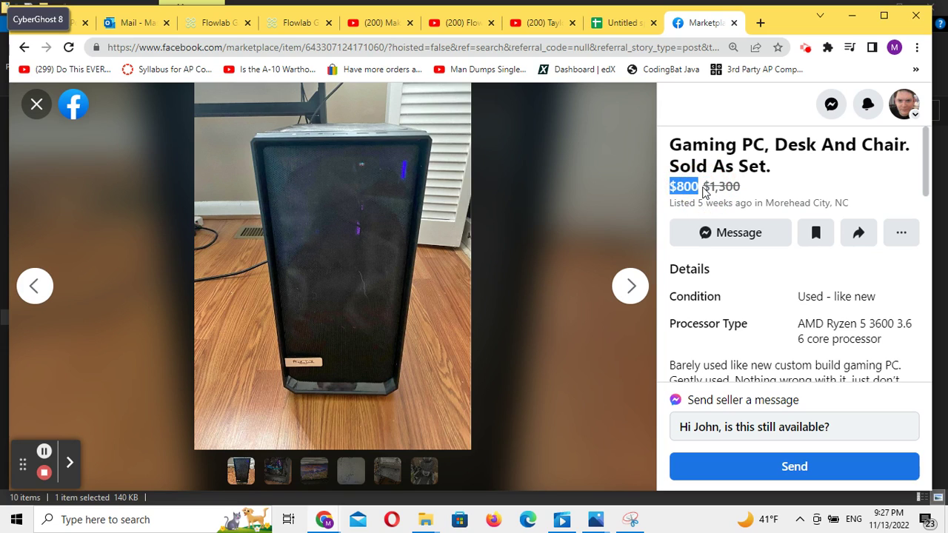
pyautogui.click(700, 186)
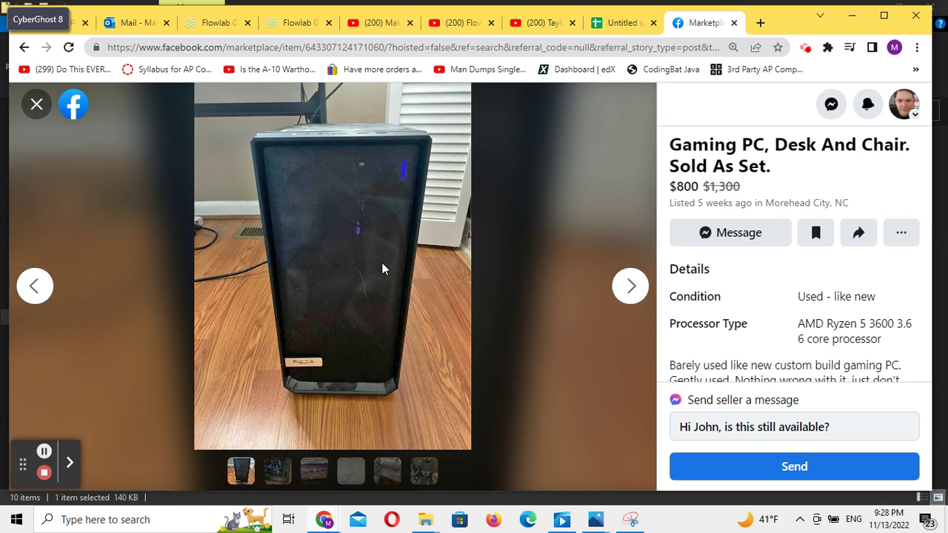
# Page through the case interior, monitor, system information and desk photos to the gaming chair photo.
pyautogui.click(631, 287)
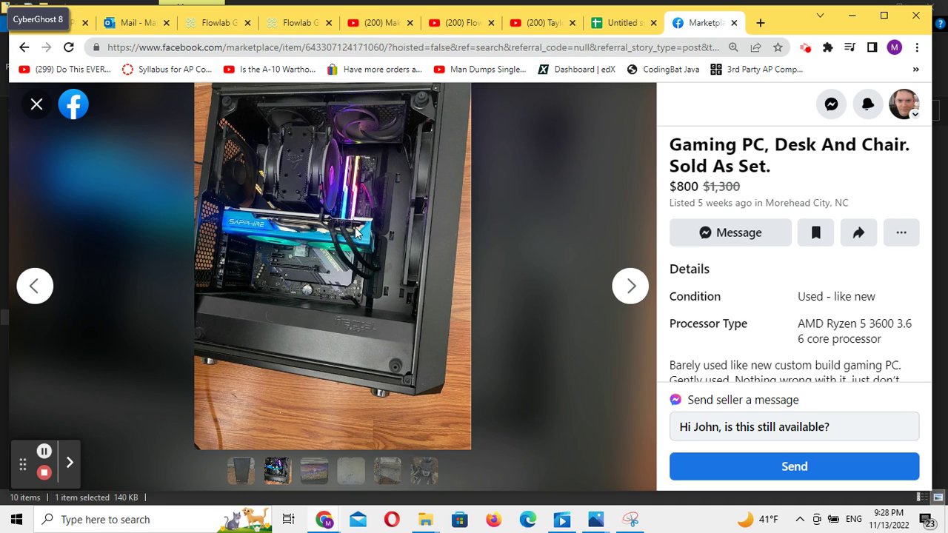
pyautogui.click(619, 289)
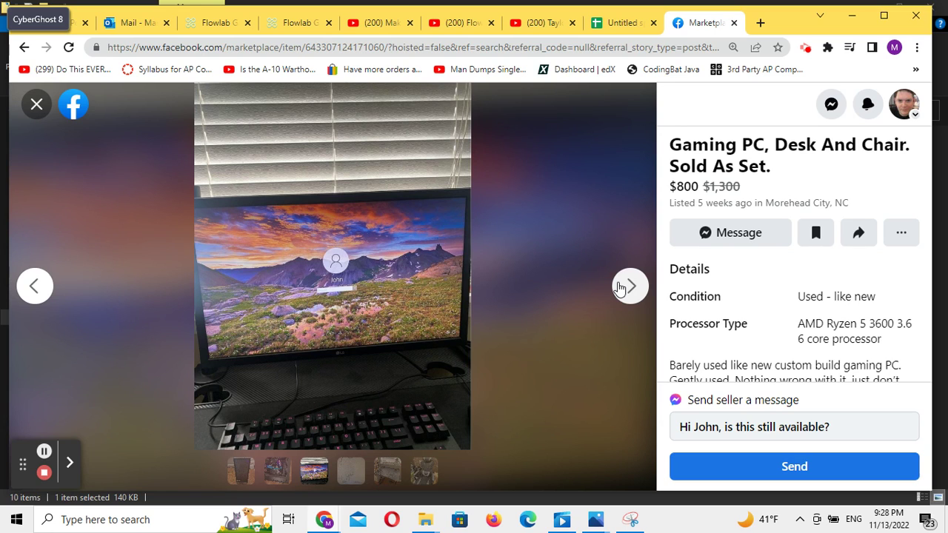
pyautogui.click(619, 288)
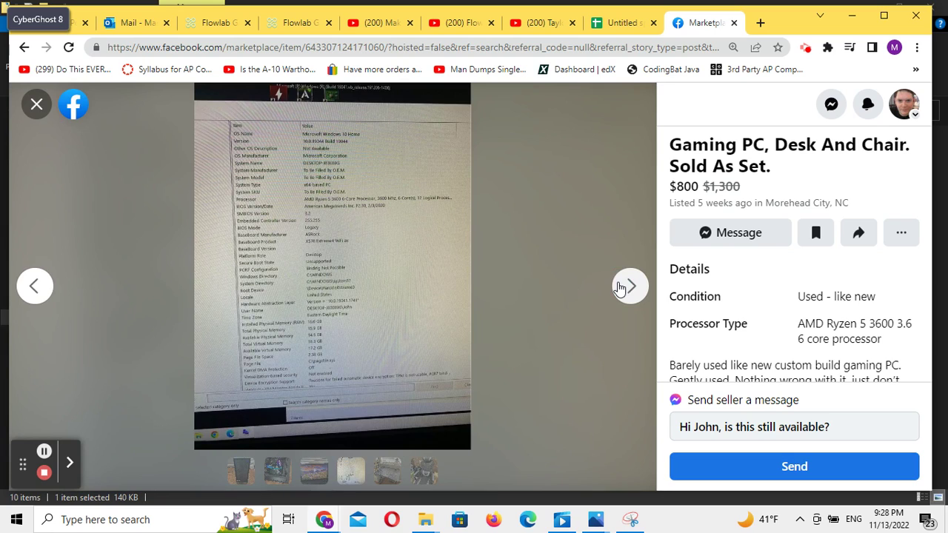
pyautogui.click(618, 288)
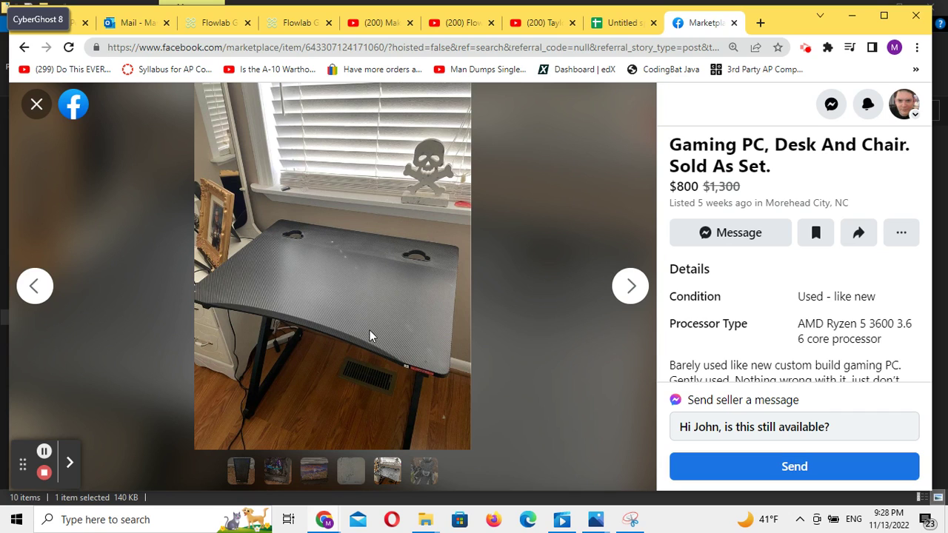
pyautogui.click(630, 285)
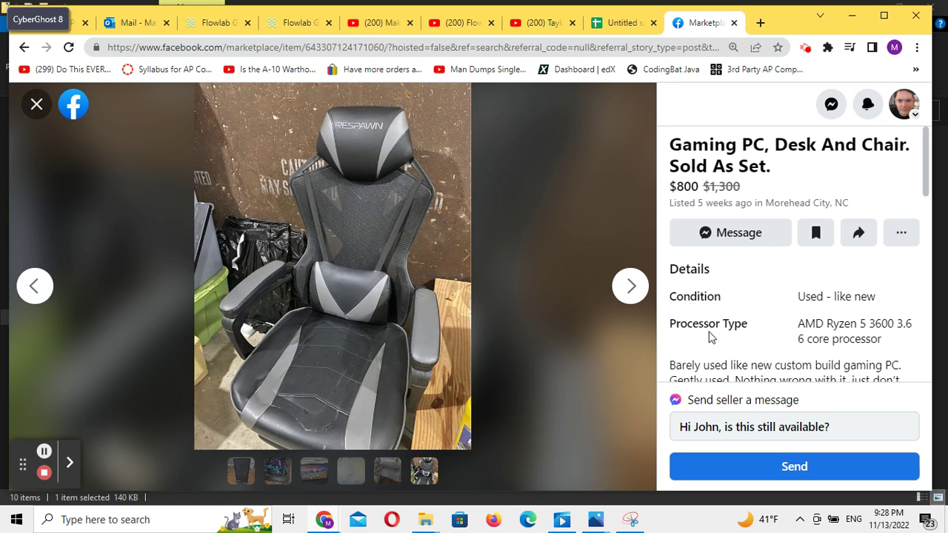
# Scroll down to the listing description and highlight the processor and memory lines.
pyautogui.scroll(-1, 711, 334)
pyautogui.scroll(-2, 711, 332)
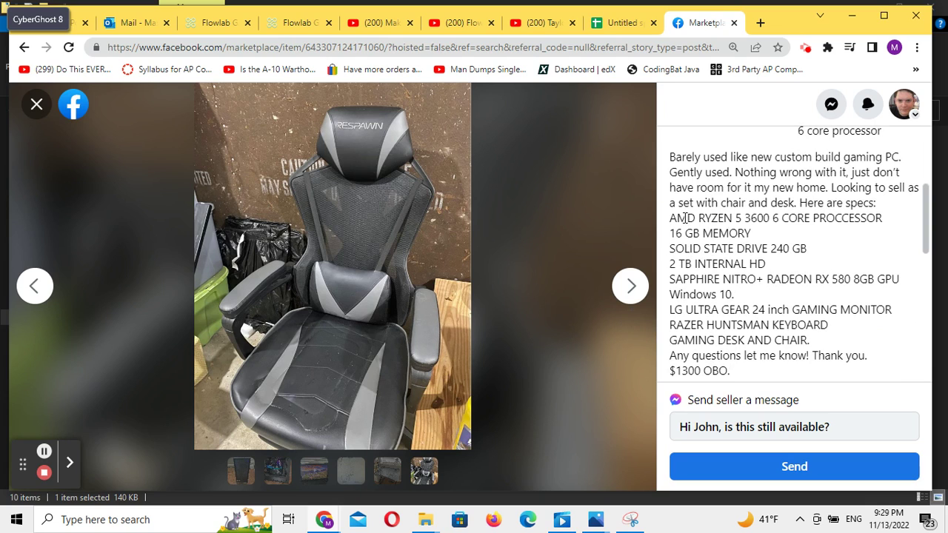
pyautogui.moveTo(688, 224); pyautogui.dragTo(777, 230)
pyautogui.click(777, 223)
# Highlight the 240 GB SSD, 2 TB drive, graphics card, LG Ultra Gear monitor and Razer Huntsman keyboard lines.
pyautogui.moveTo(671, 250); pyautogui.dragTo(808, 251)
pyautogui.moveTo(671, 264); pyautogui.dragTo(771, 270)
pyautogui.moveTo(697, 280)
pyautogui.mouseDown()
pyautogui.moveTo(808, 281)
pyautogui.moveTo(877, 308)
pyautogui.mouseUp()
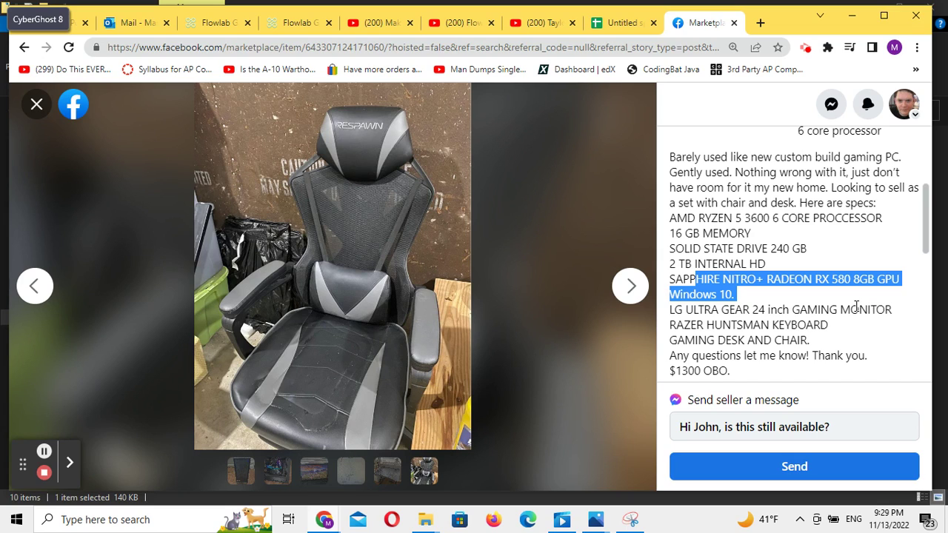
pyautogui.click(768, 311)
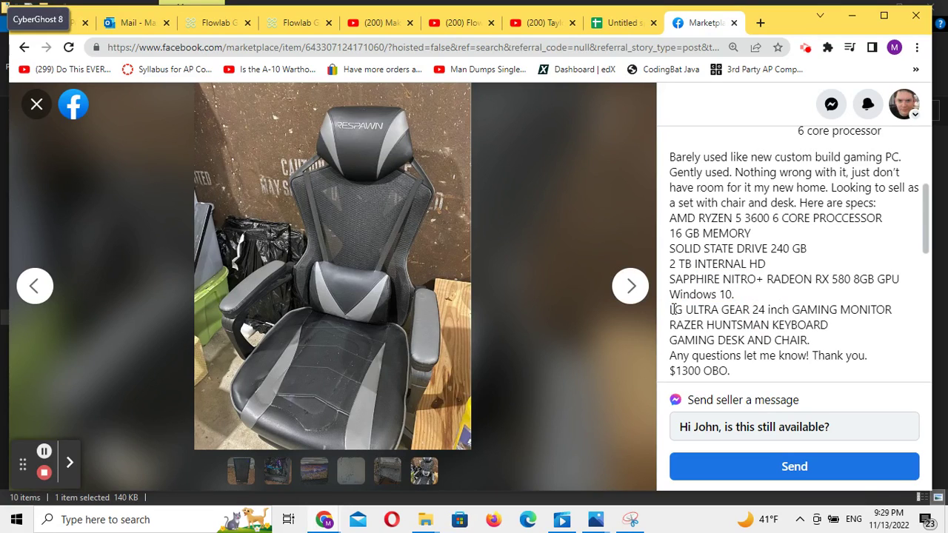
pyautogui.moveTo(674, 309); pyautogui.dragTo(887, 310)
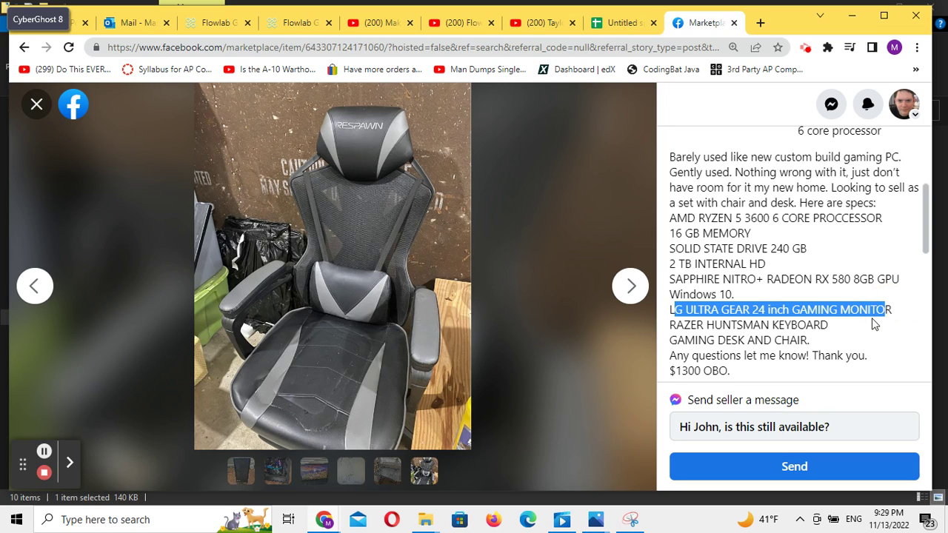
pyautogui.moveTo(669, 325); pyautogui.dragTo(849, 329)
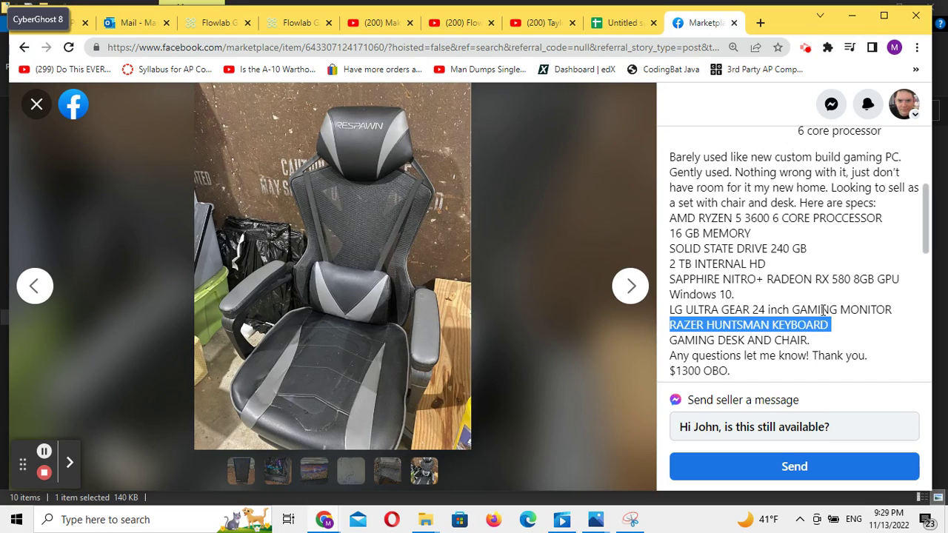
# In the Untitled spreadsheet, review part values 100, 50, 20, 40, 125 and 130 in column B.
pyautogui.click(626, 25)
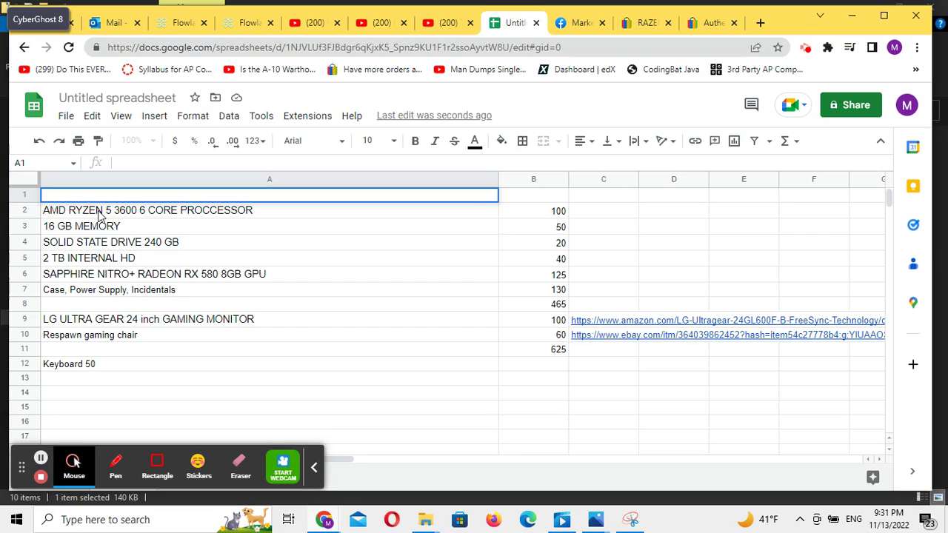
pyautogui.click(535, 217)
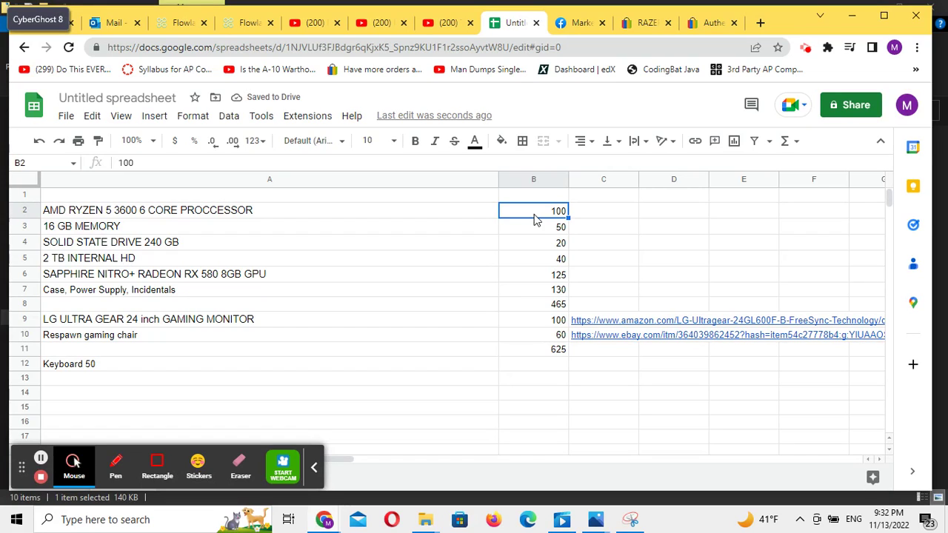
pyautogui.click(536, 228)
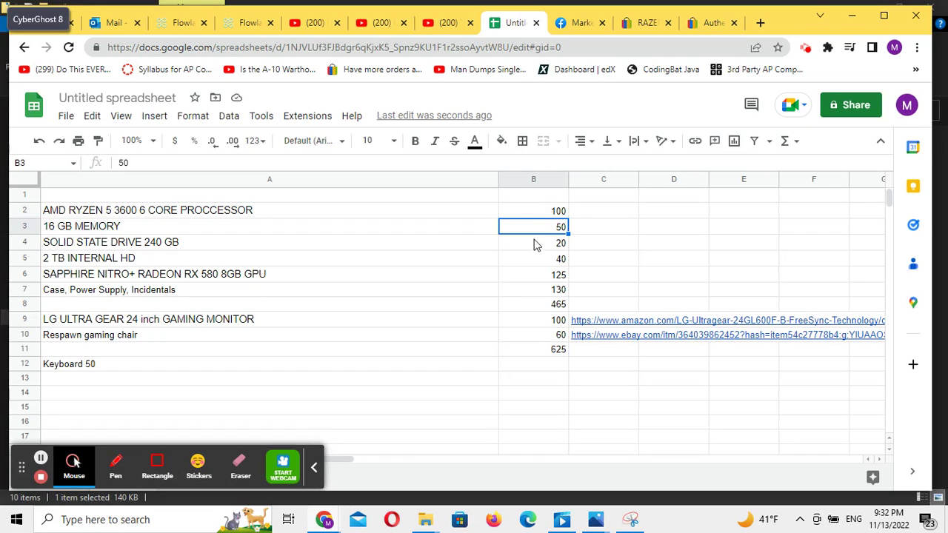
pyautogui.click(535, 249)
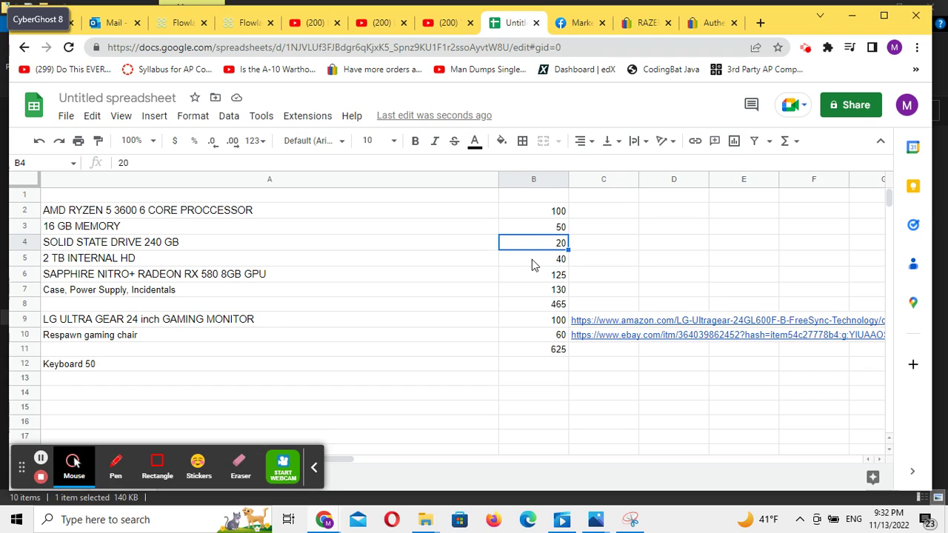
pyautogui.click(532, 260)
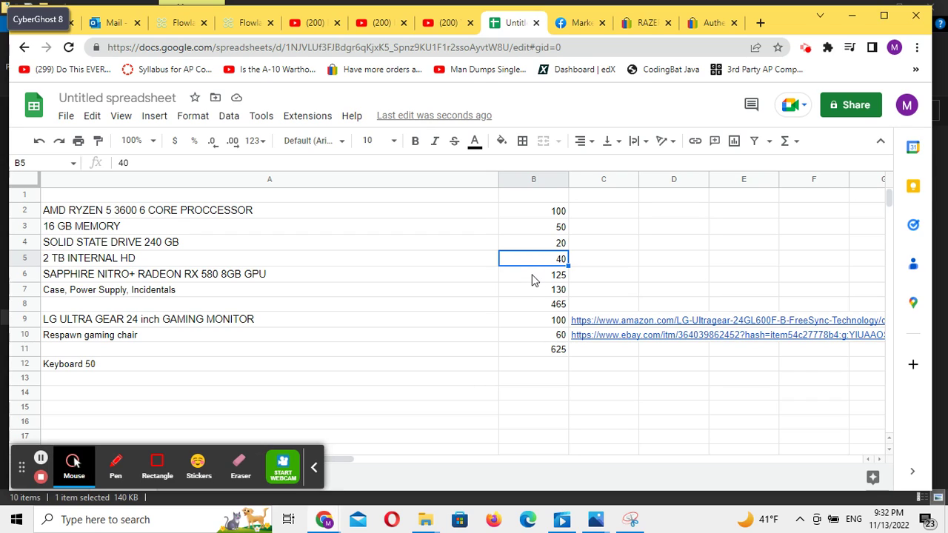
pyautogui.click(532, 278)
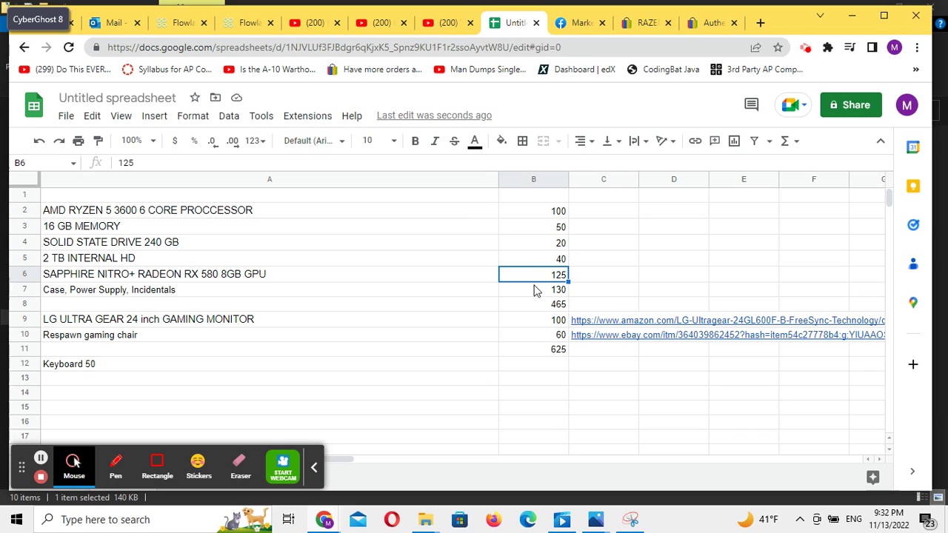
pyautogui.click(534, 291)
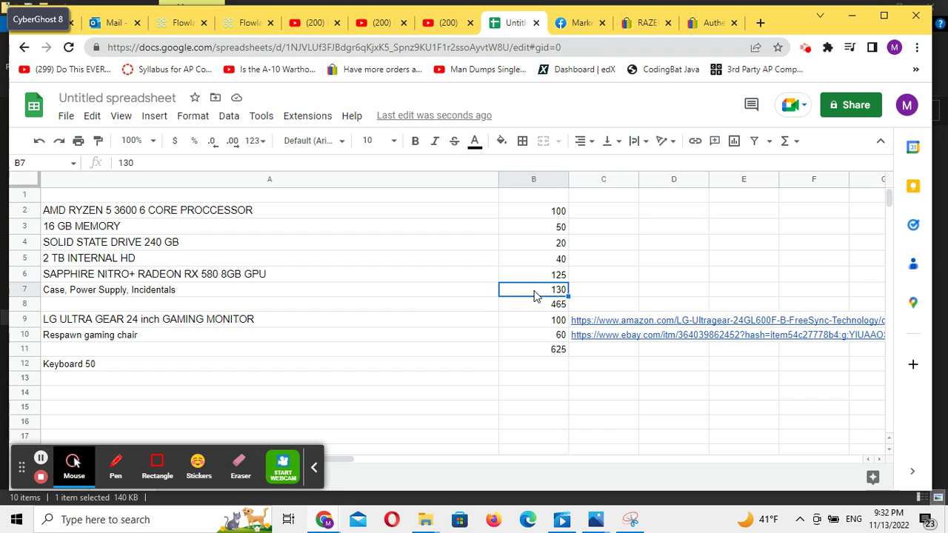
pyautogui.click(536, 294)
pyautogui.click(555, 305)
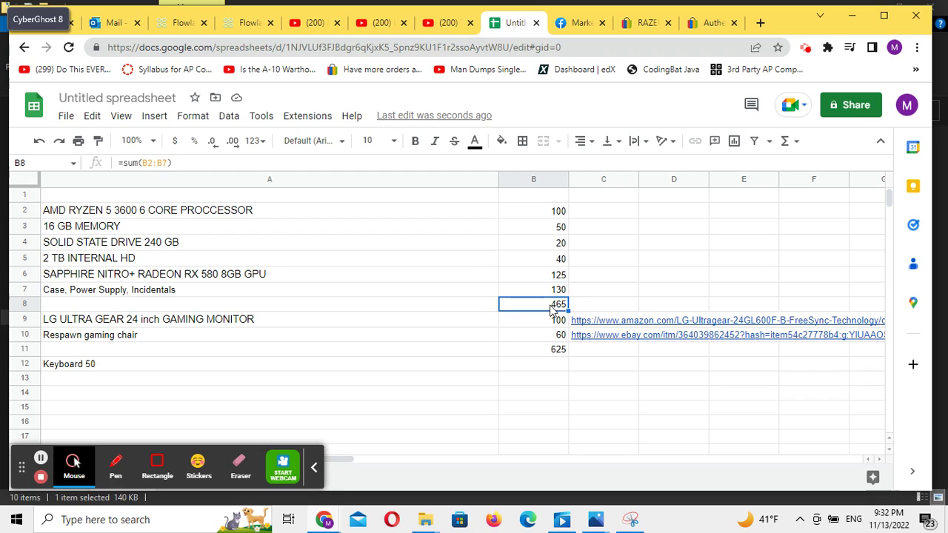
pyautogui.click(552, 321)
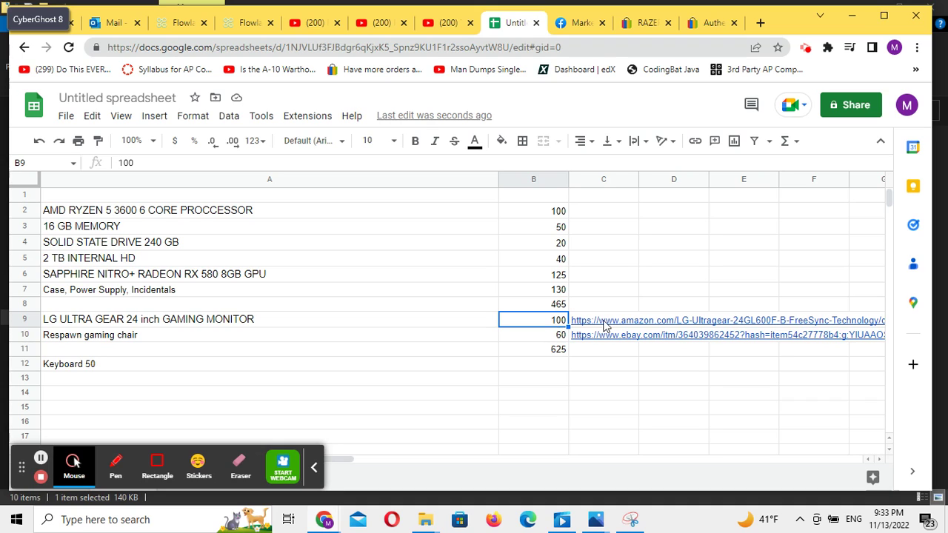
pyautogui.click(551, 337)
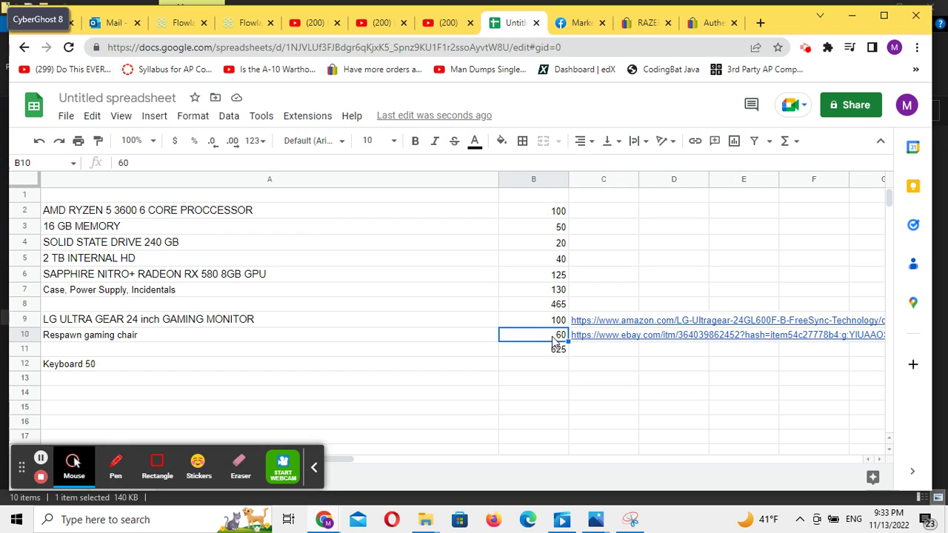
pyautogui.click(556, 350)
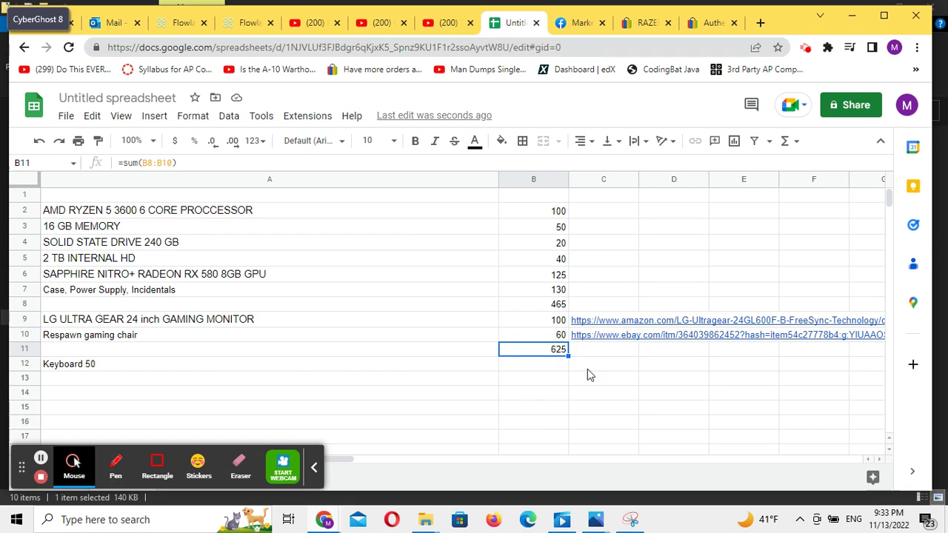